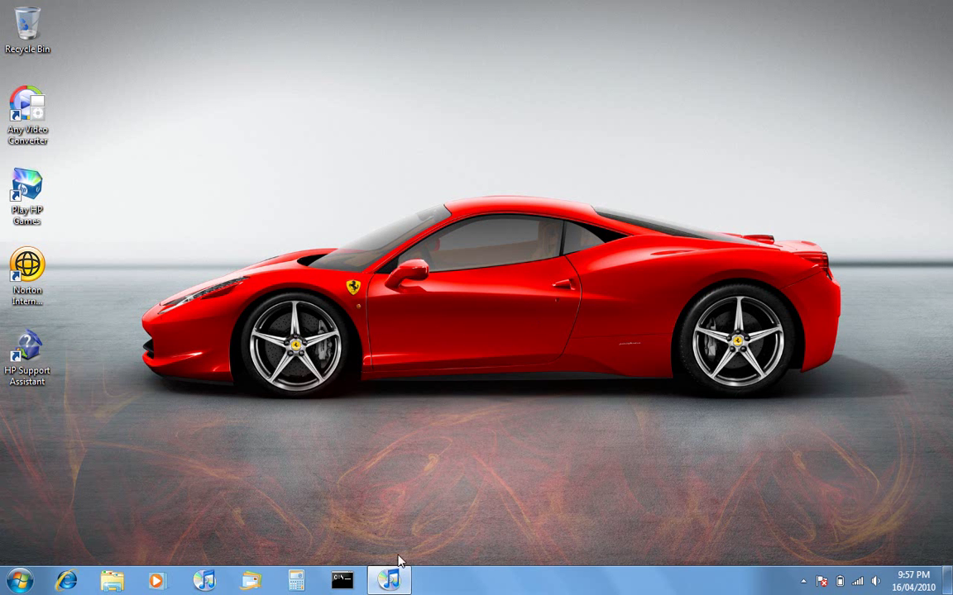
Step: Try Create Ringtone on Right Round, dismiss the store error, and return to the album grid
click(392, 579)
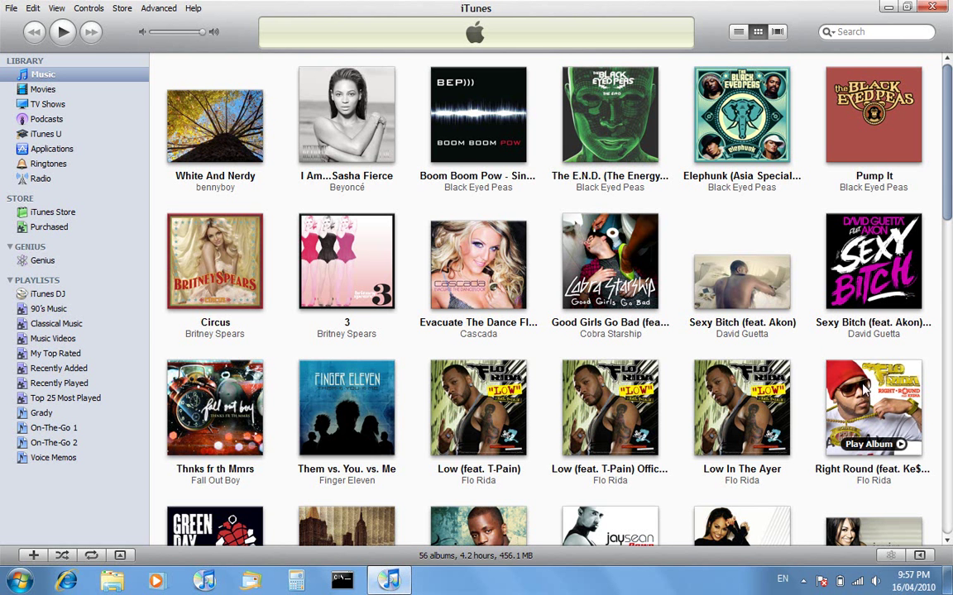
double_click(866, 395)
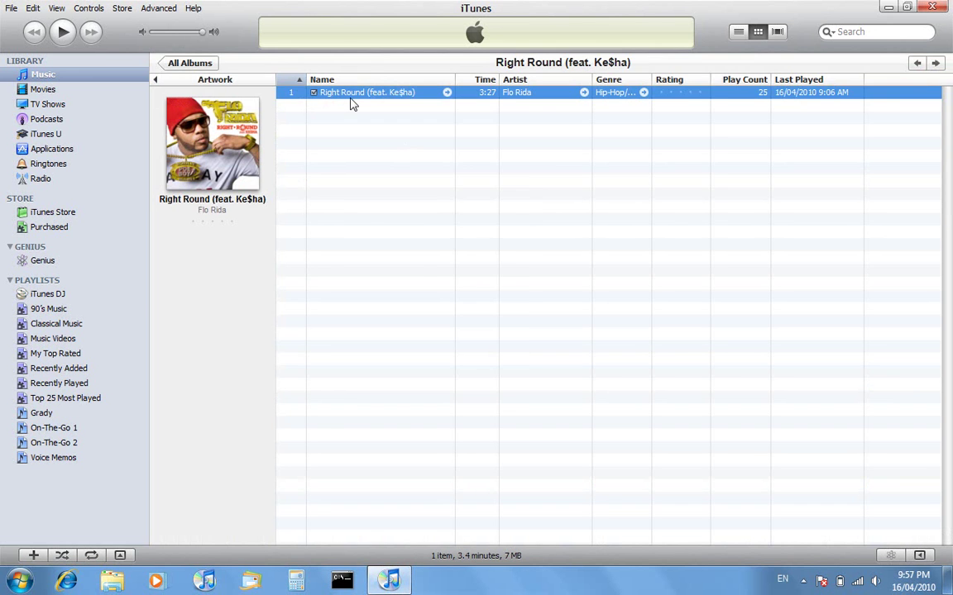
right_click(351, 101)
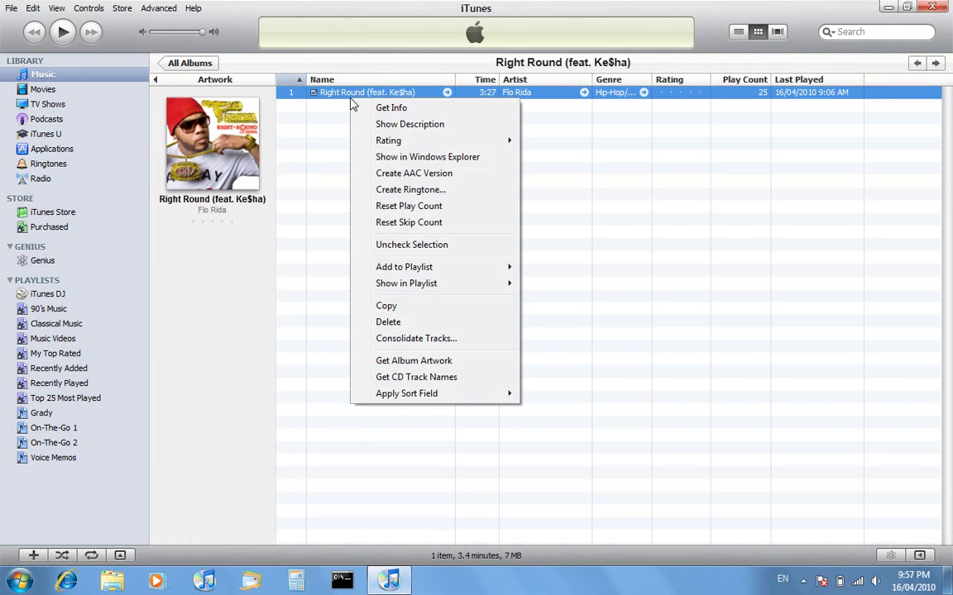
click(398, 191)
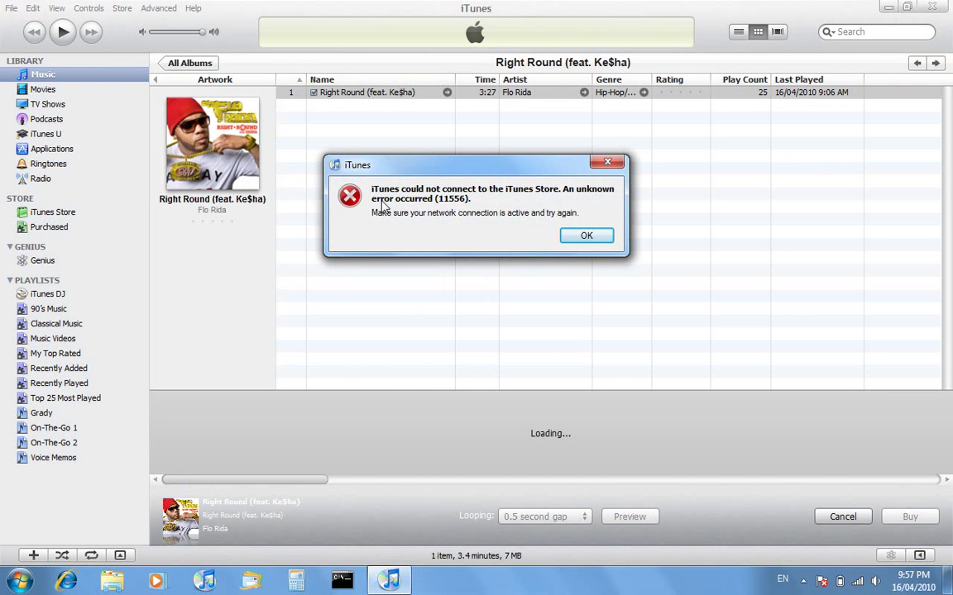
click(579, 236)
click(74, 213)
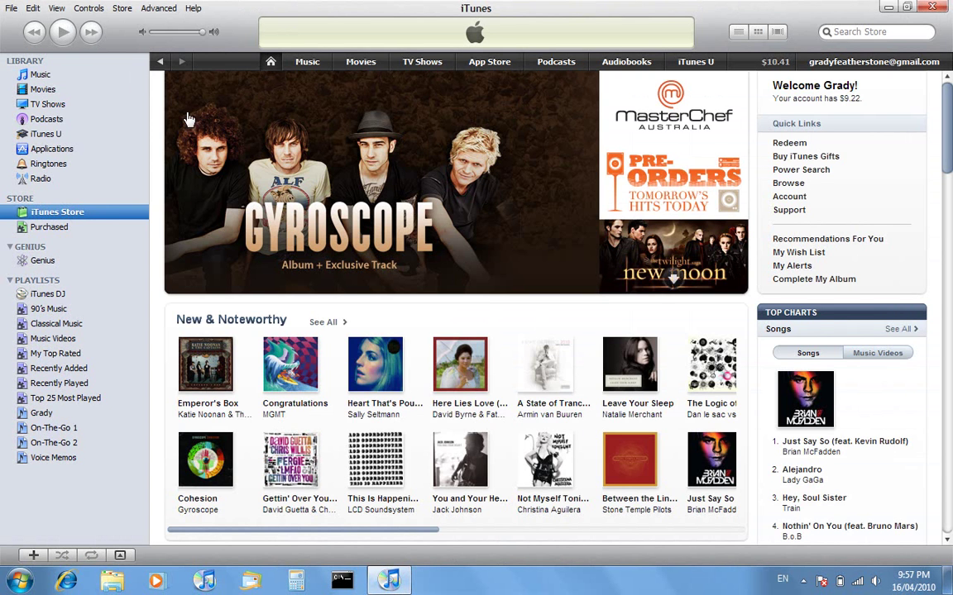
click(65, 75)
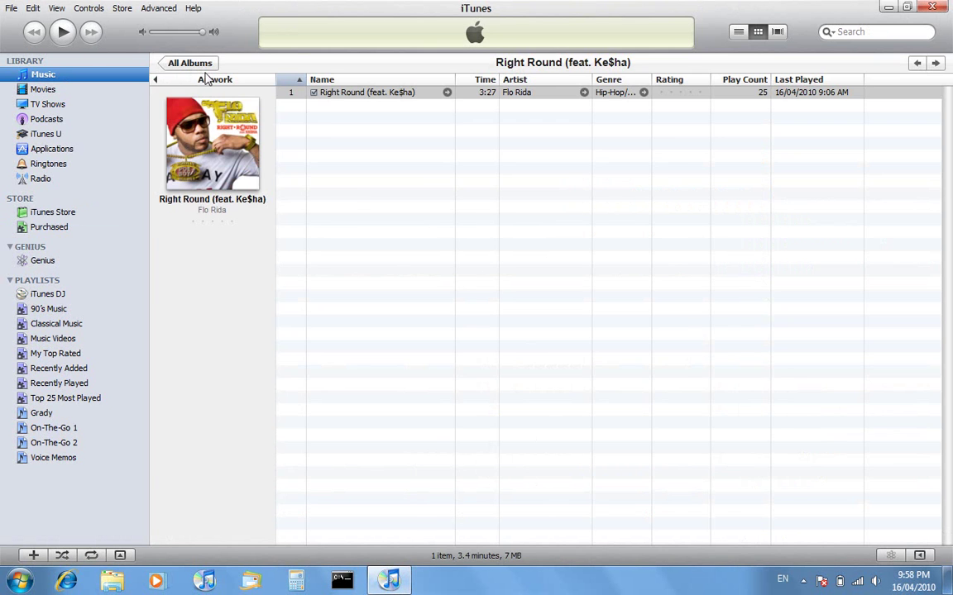
click(165, 65)
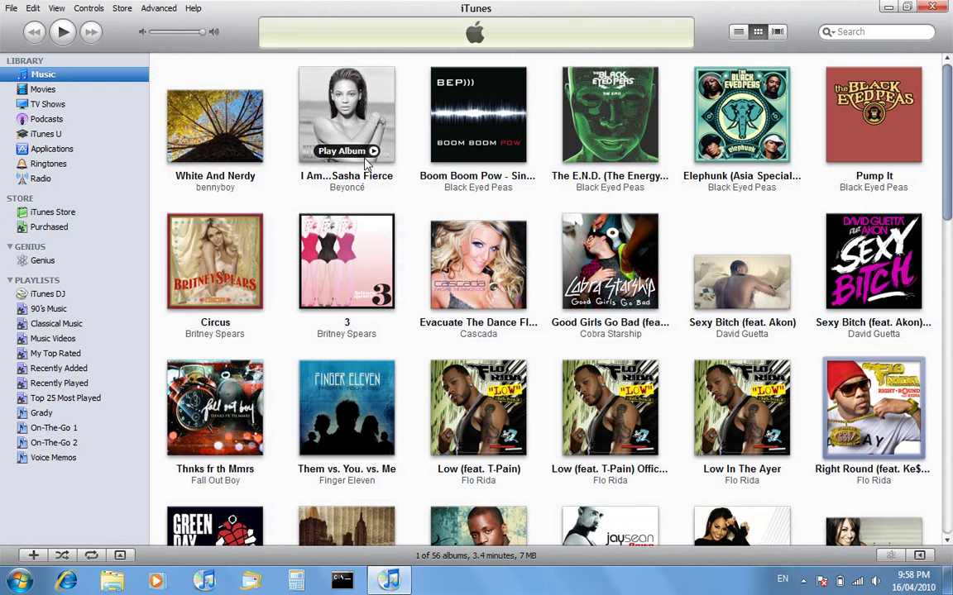
Step: Try Create Ringtone on Good Girls Go Bad, dismiss the error, and return to All Albums
double_click(582, 262)
right_click(358, 95)
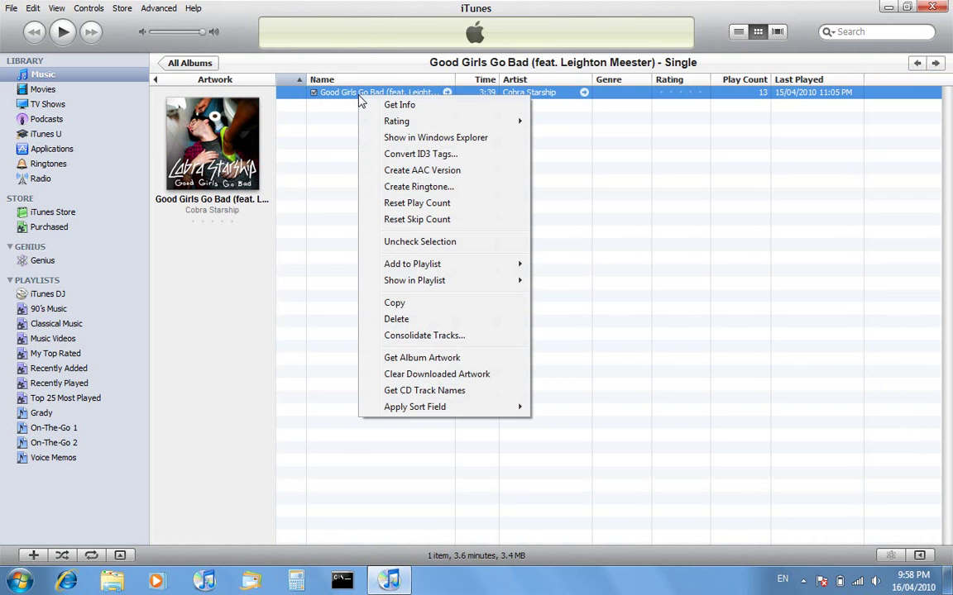
click(421, 187)
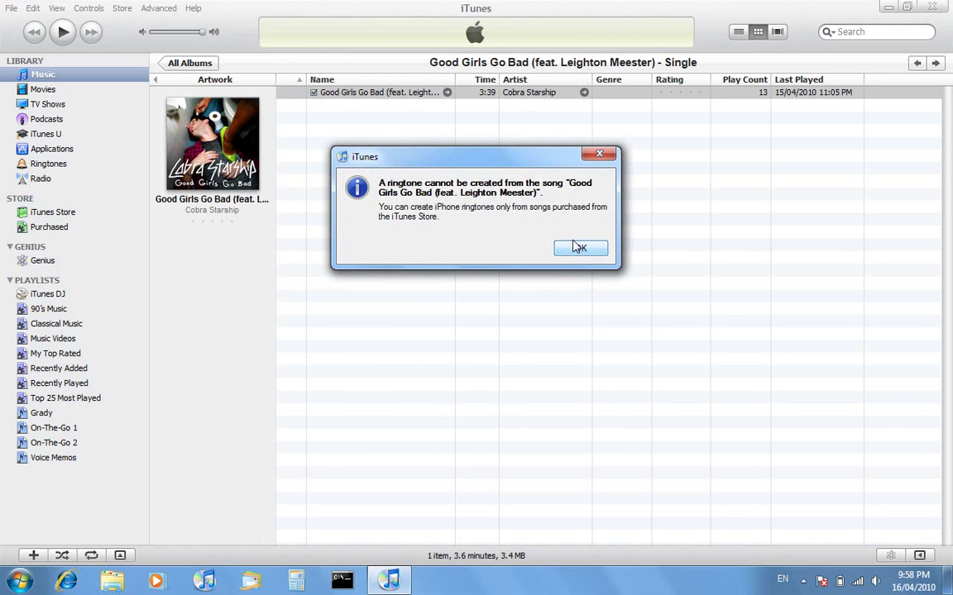
click(577, 250)
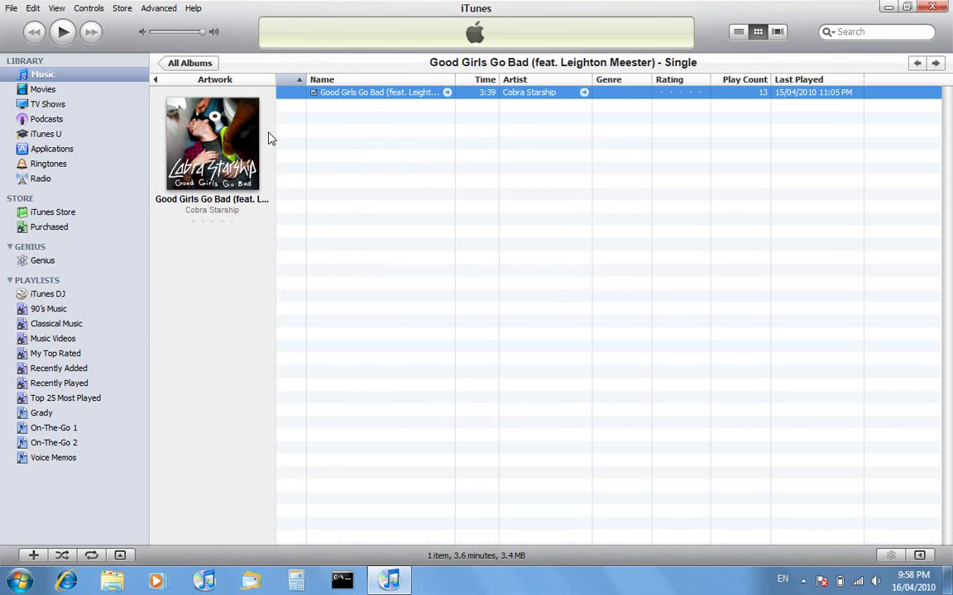
click(176, 64)
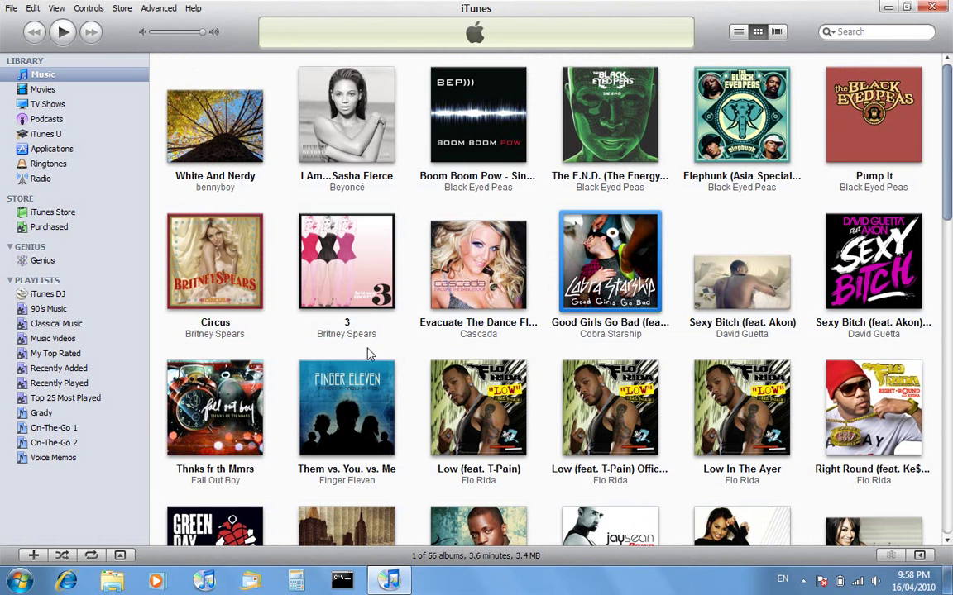
Step: In the Them vs. You vs. Me album, give Paralyzer a Stop Time of 0:30 via Get Info Options
double_click(343, 394)
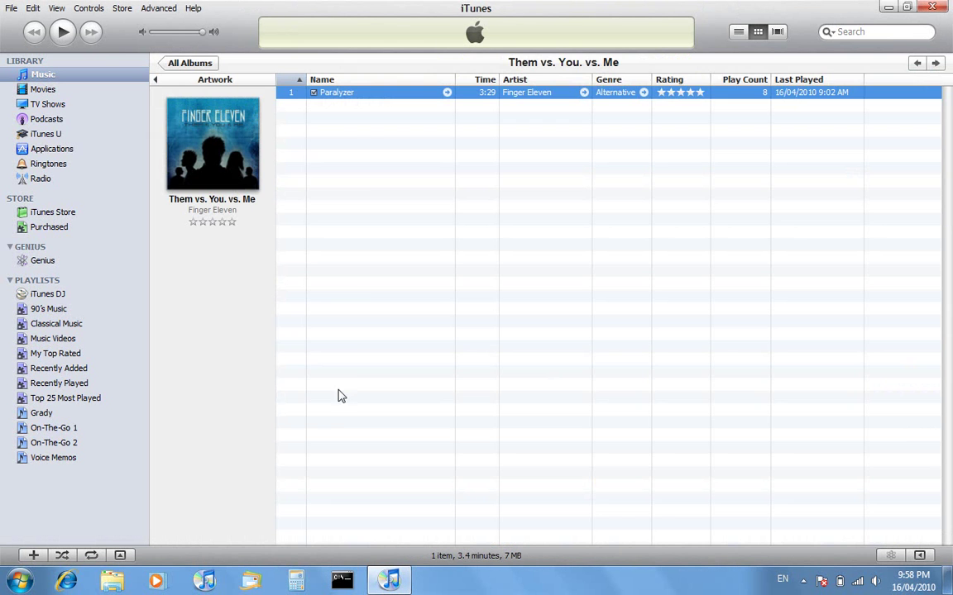
right_click(340, 98)
click(383, 106)
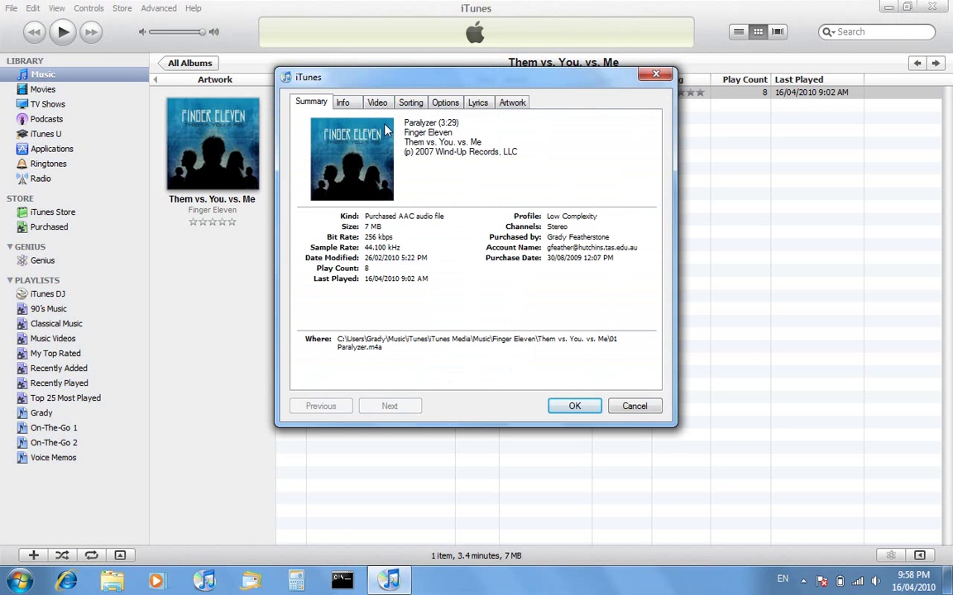
click(446, 104)
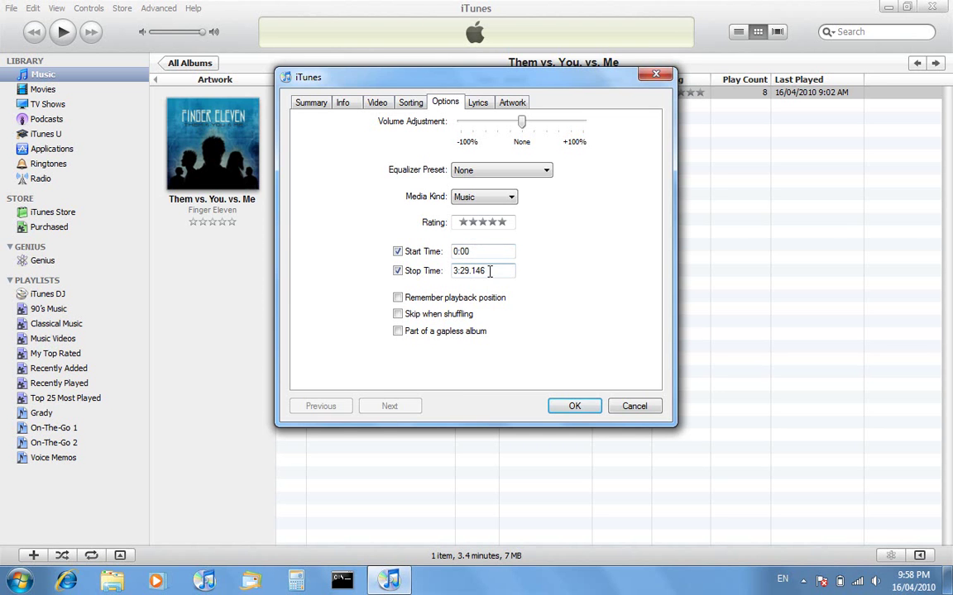
drag(493, 270, 404, 250)
text(0:30)
click(570, 409)
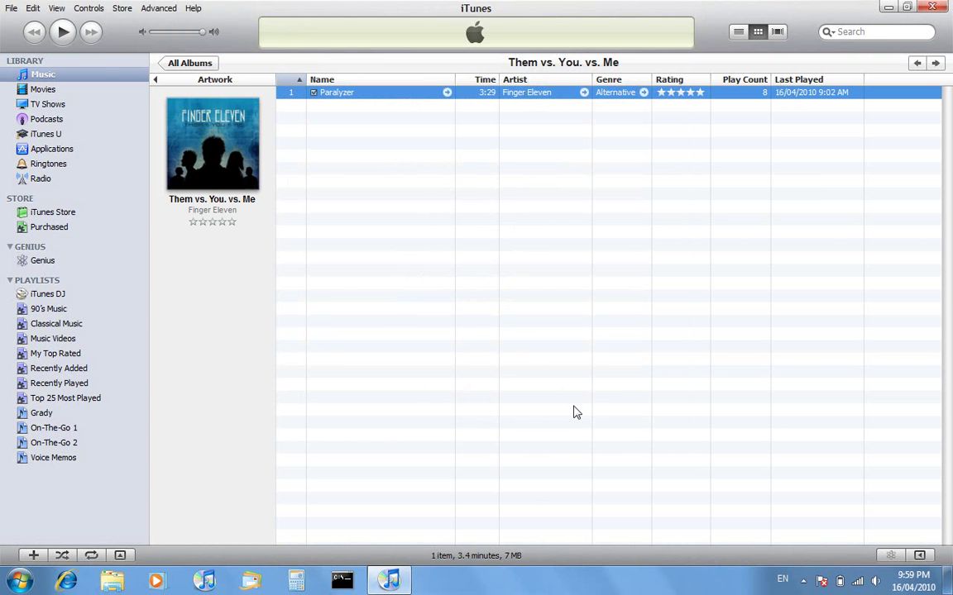
Step: Create an AAC version of the Paralyzer track from its context menu
right_click(353, 95)
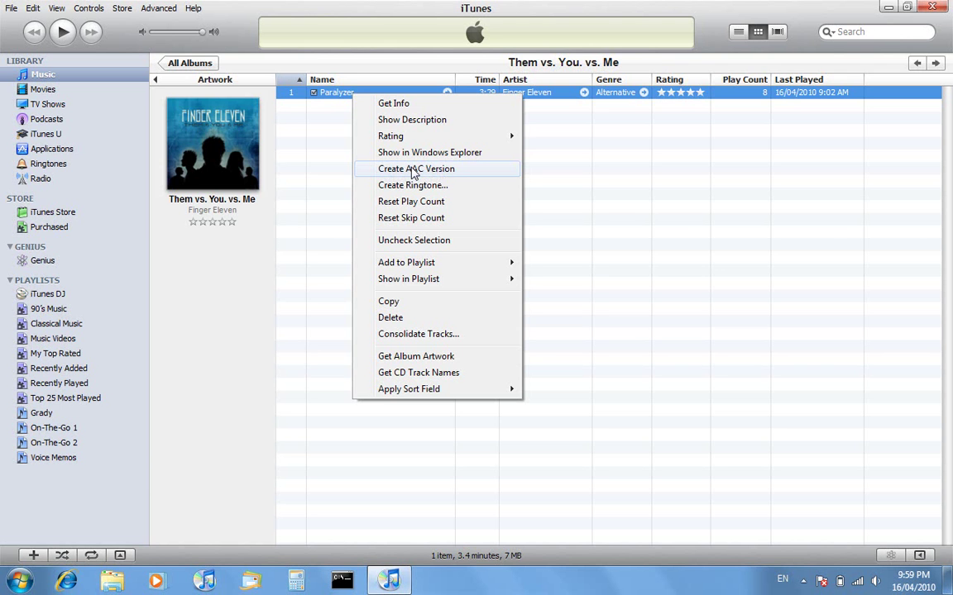
click(414, 170)
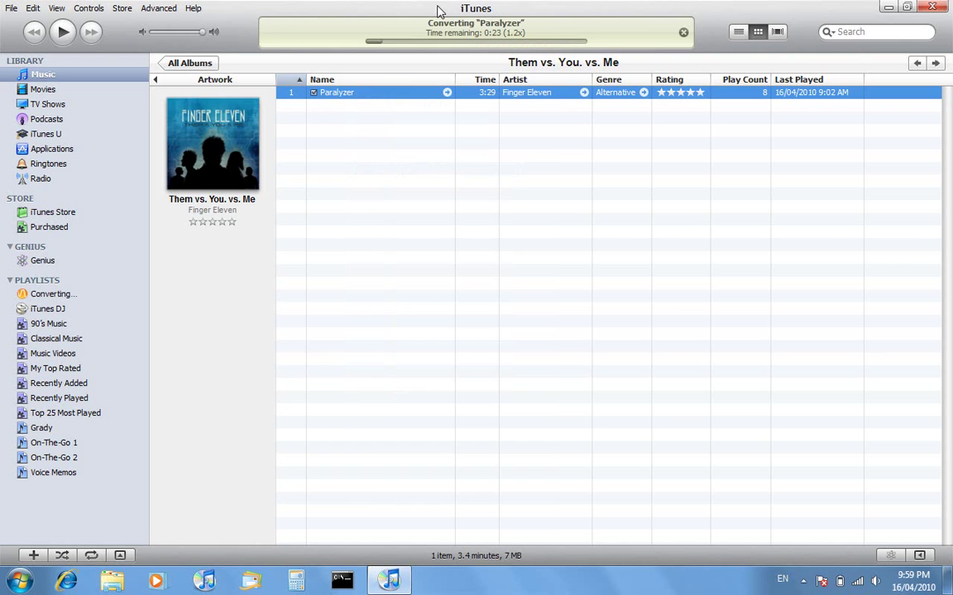
Step: Watch the Converting playlist until done, then return to the Music album view
click(54, 294)
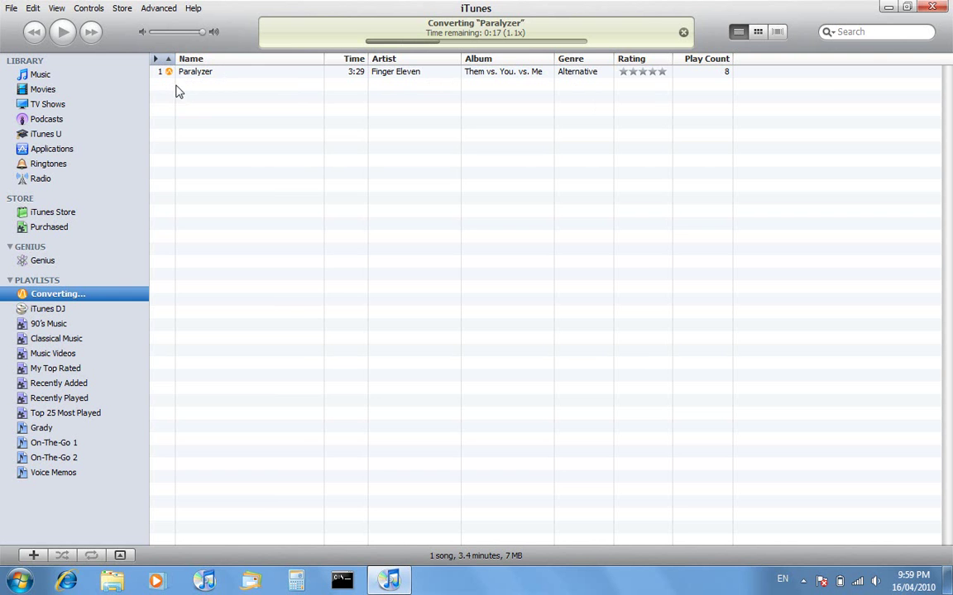
click(62, 76)
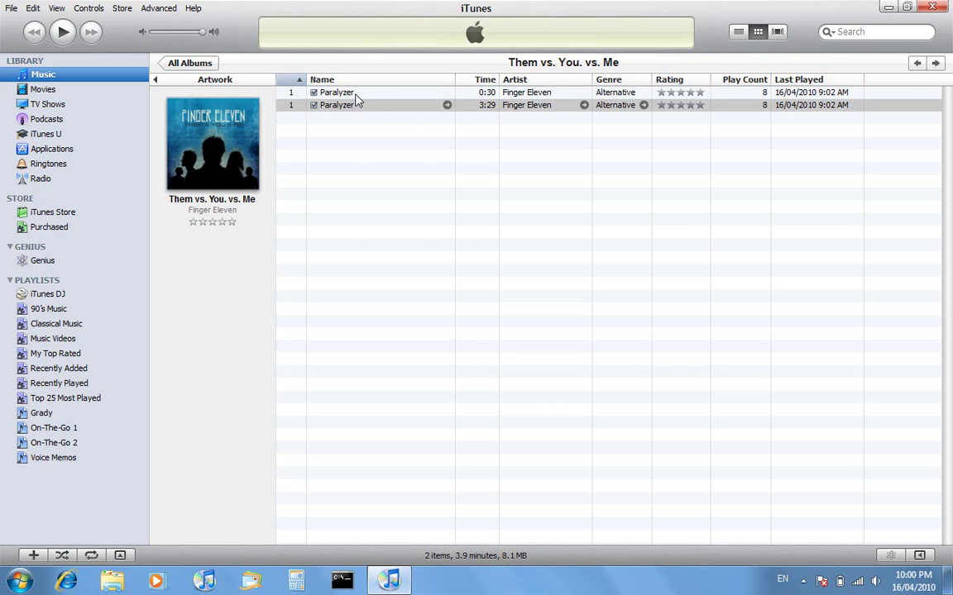
Step: Select the 0:30 Paralyzer row above the 3:29 original
click(331, 92)
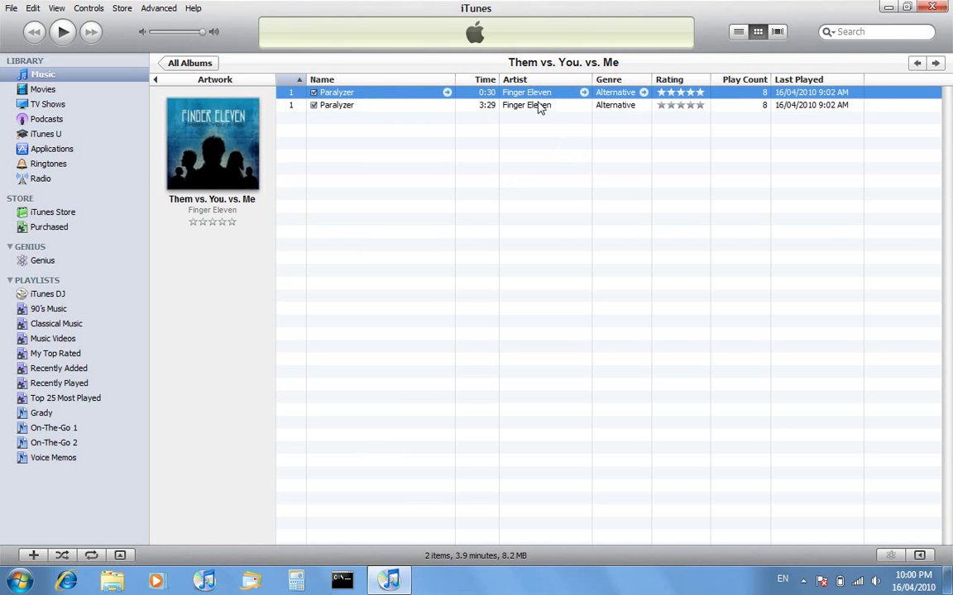
Step: Drag the 0:30 Paralyzer file out of iTunes onto the desktop as 01 Paralyzer 1
drag(579, 14, 551, 195)
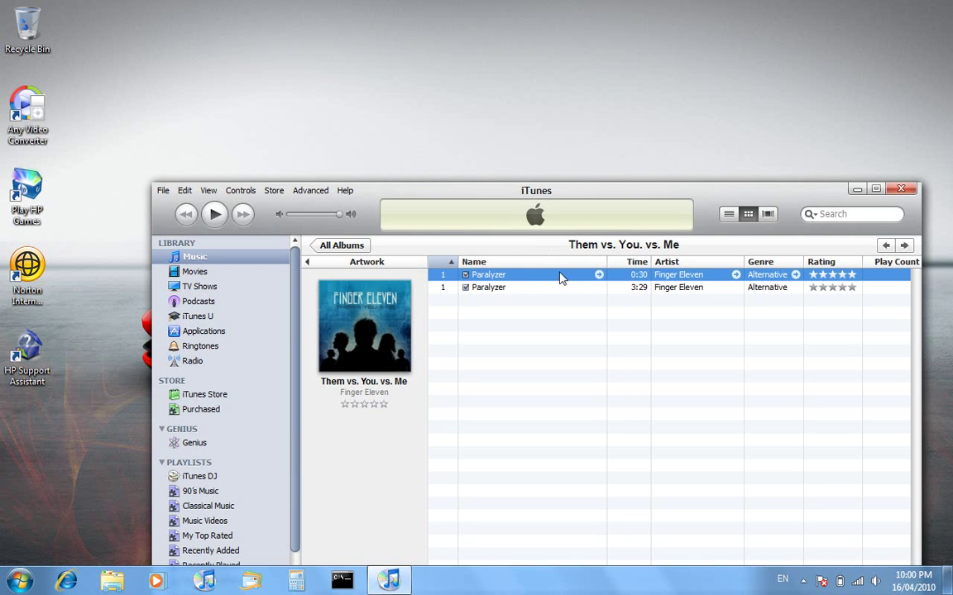
drag(535, 270, 357, 97)
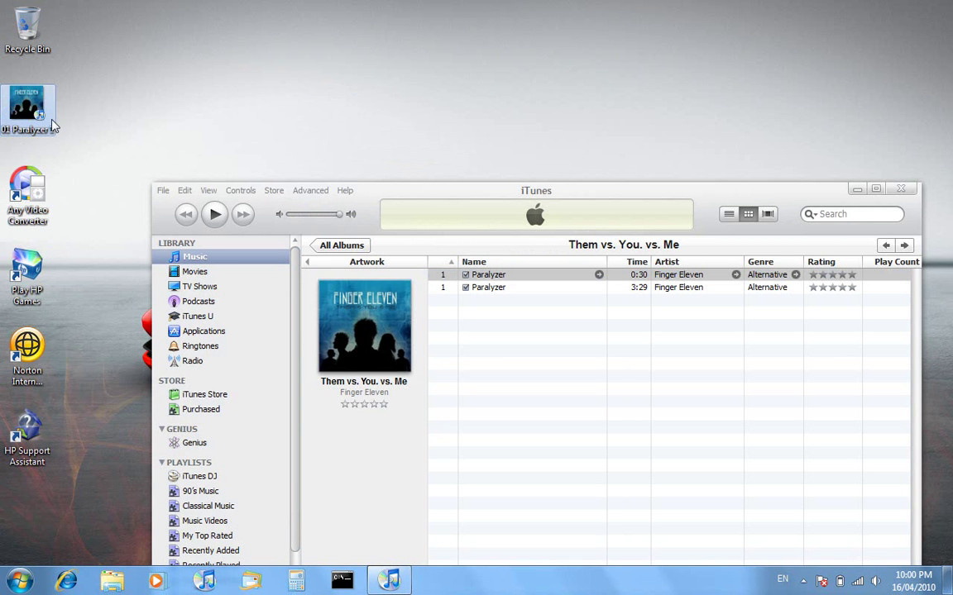
drag(29, 120, 31, 446)
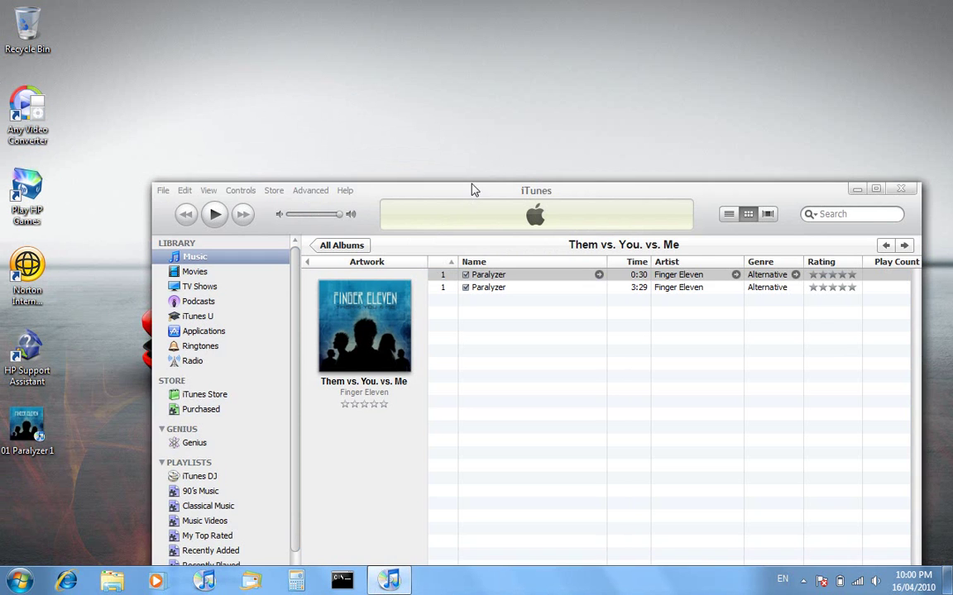
drag(472, 188, 432, 53)
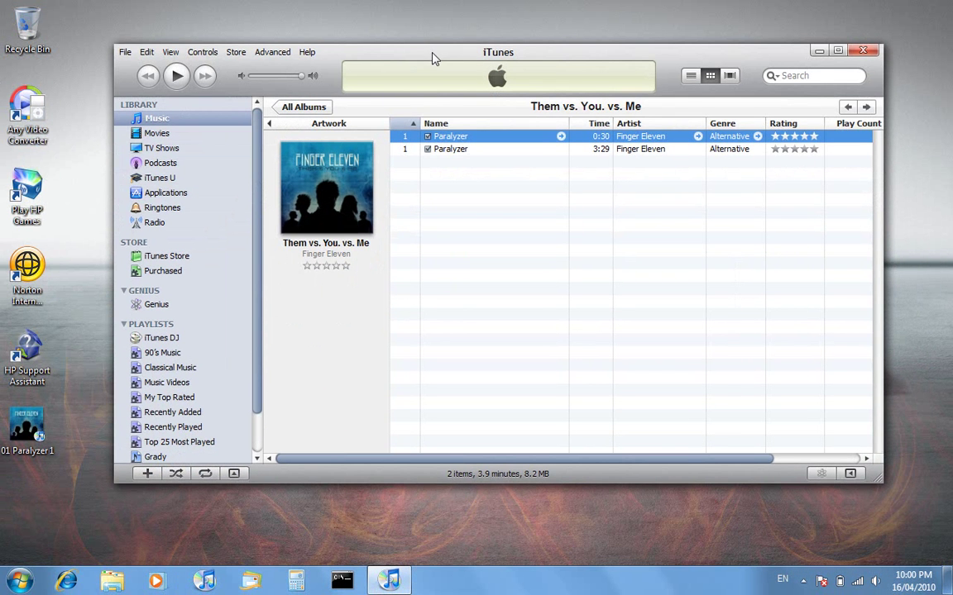
Step: Remove the 0:30 Paralyzer from the library, keep its file, and minimize iTunes
right_click(507, 142)
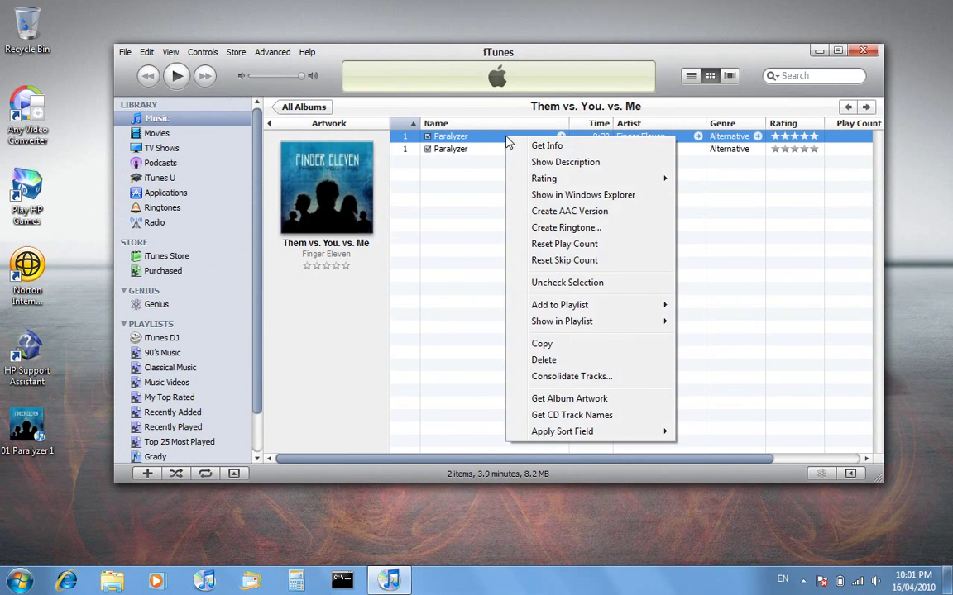
click(544, 361)
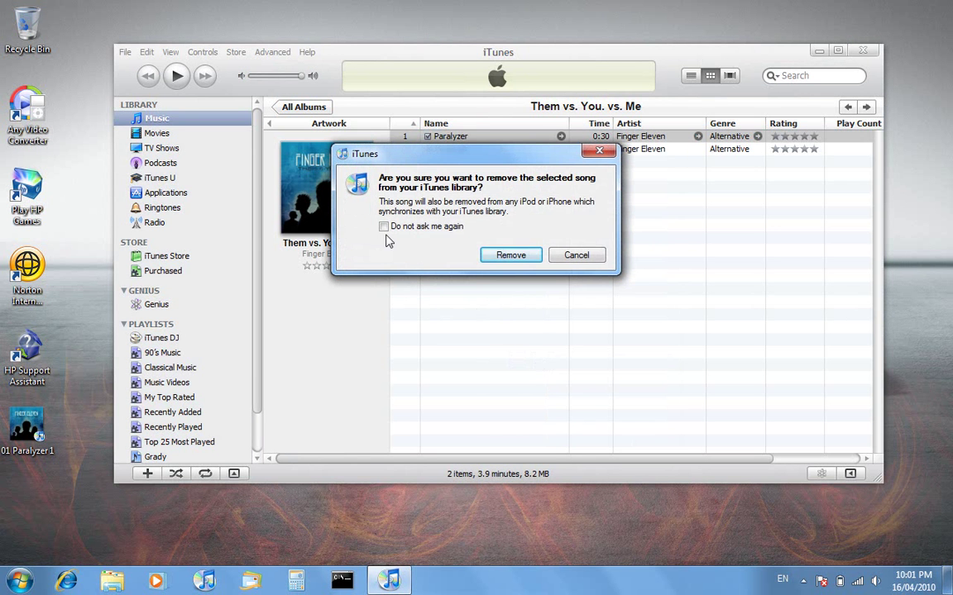
click(508, 255)
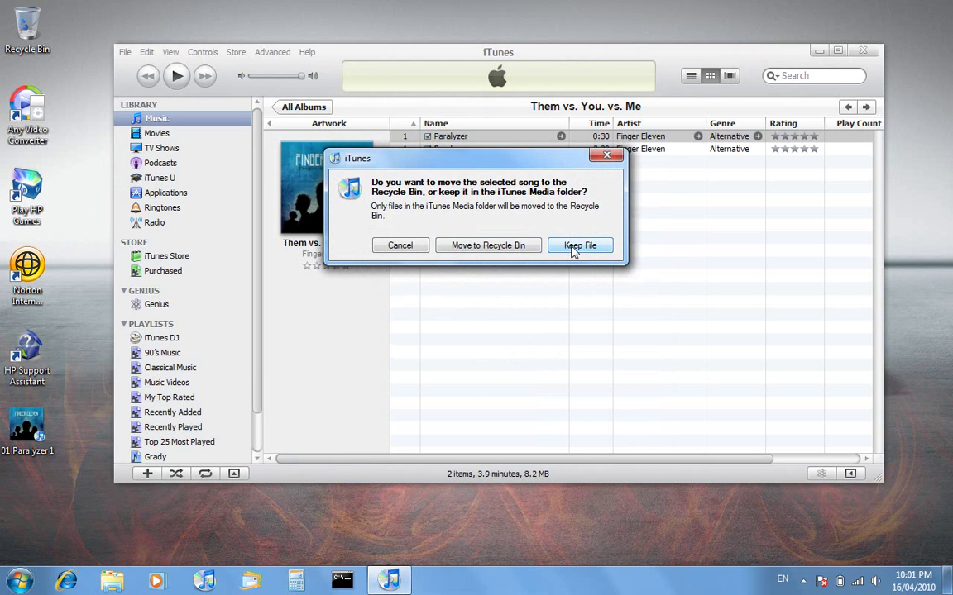
click(574, 252)
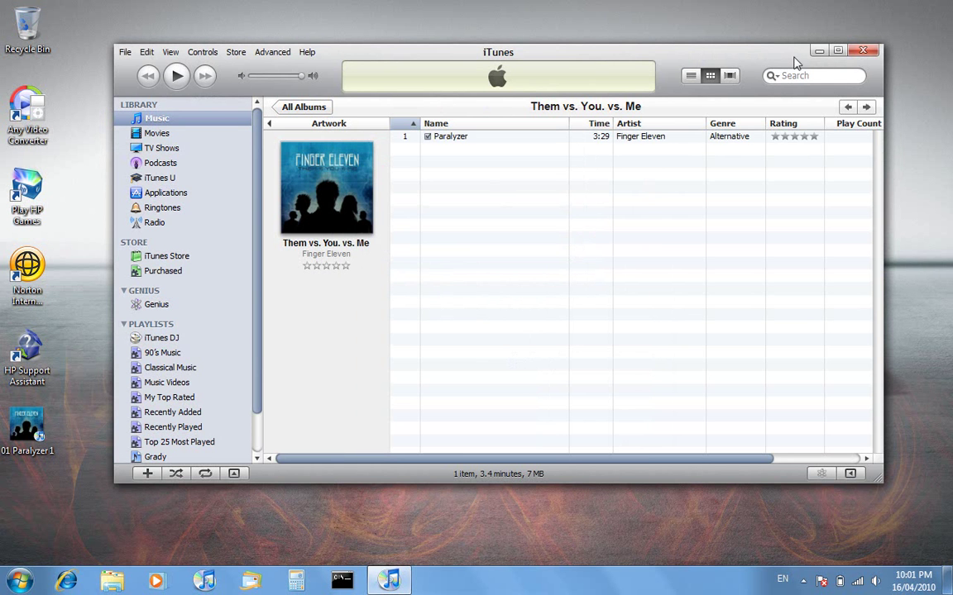
click(819, 53)
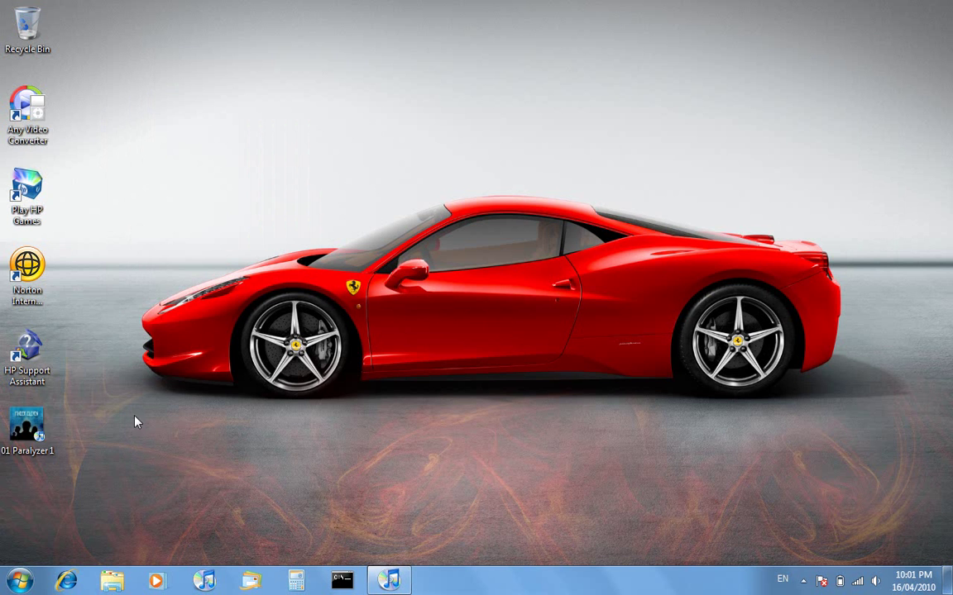
right_click(17, 427)
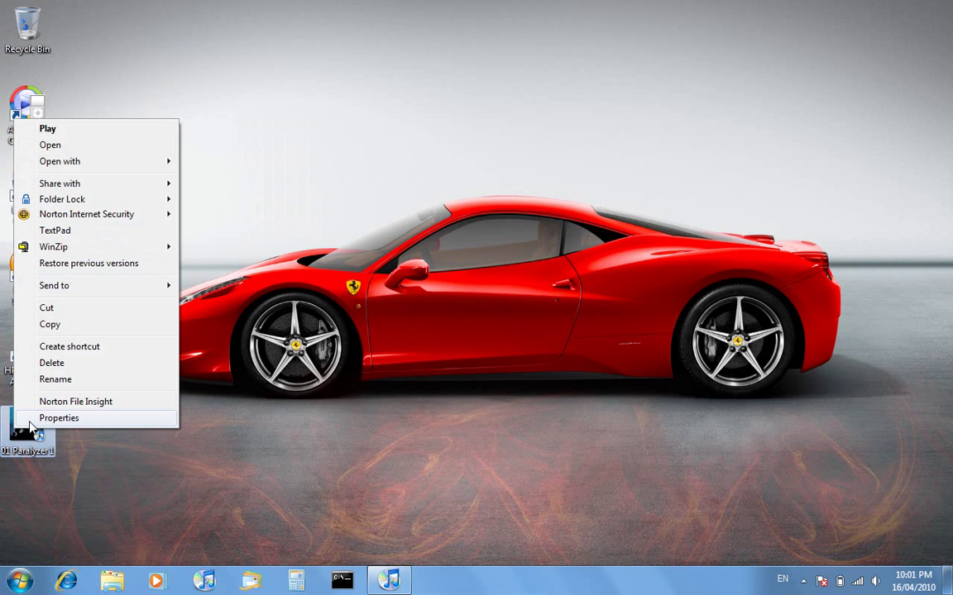
click(33, 419)
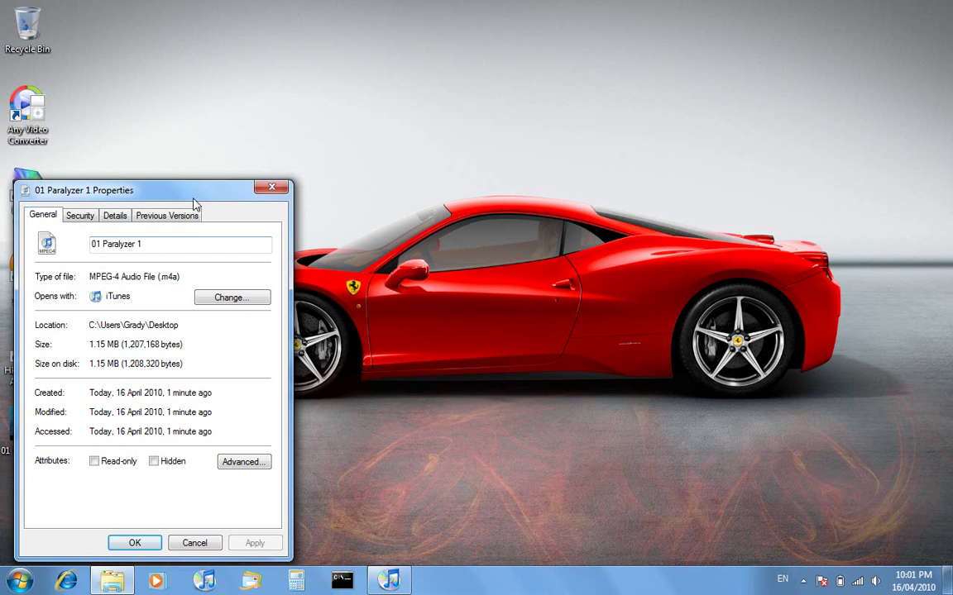
drag(196, 192, 248, 116)
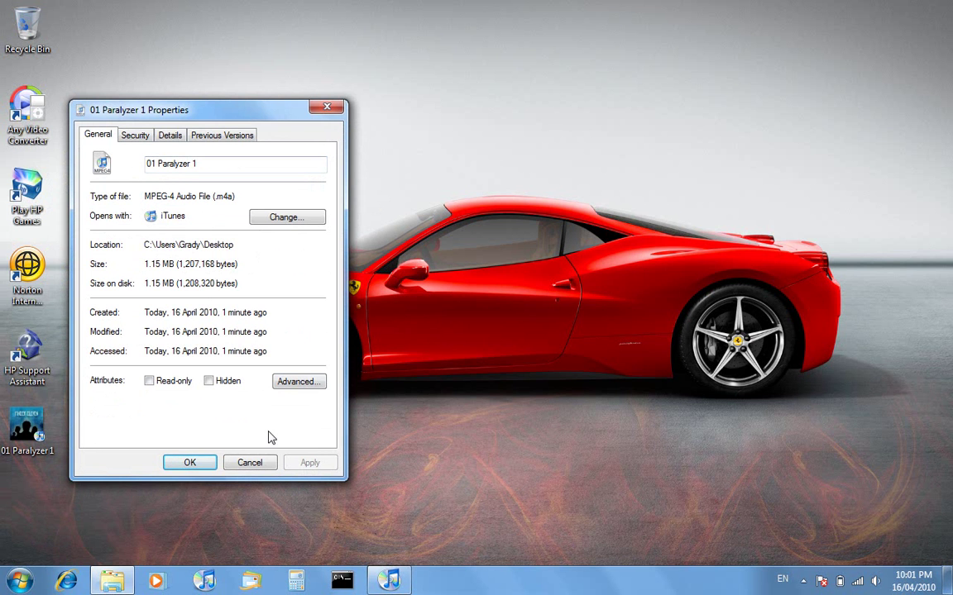
click(198, 463)
Step: Uncheck 'Hide extensions for known file types' in Folder Options' View tab and apply it
key(super)
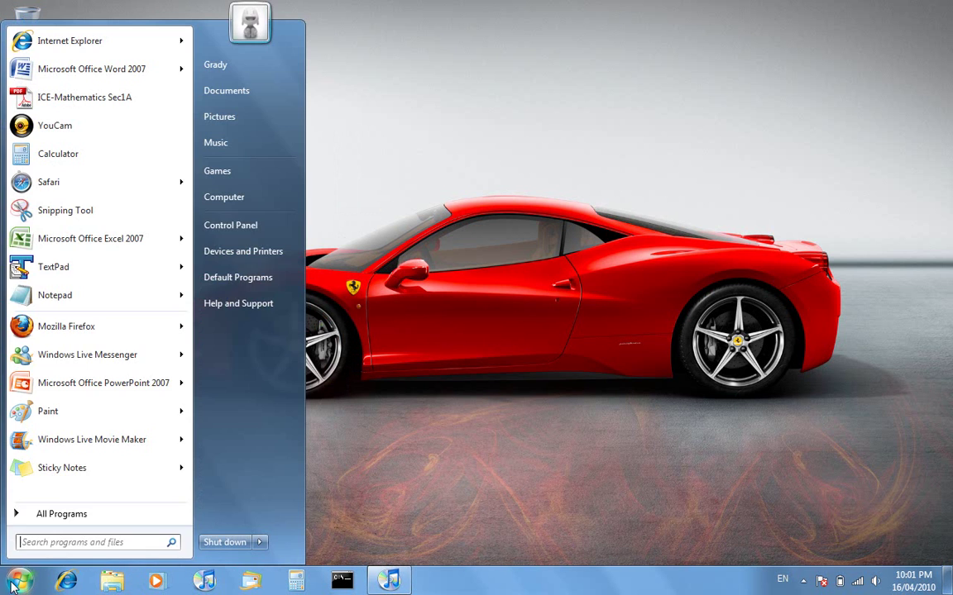
click(243, 228)
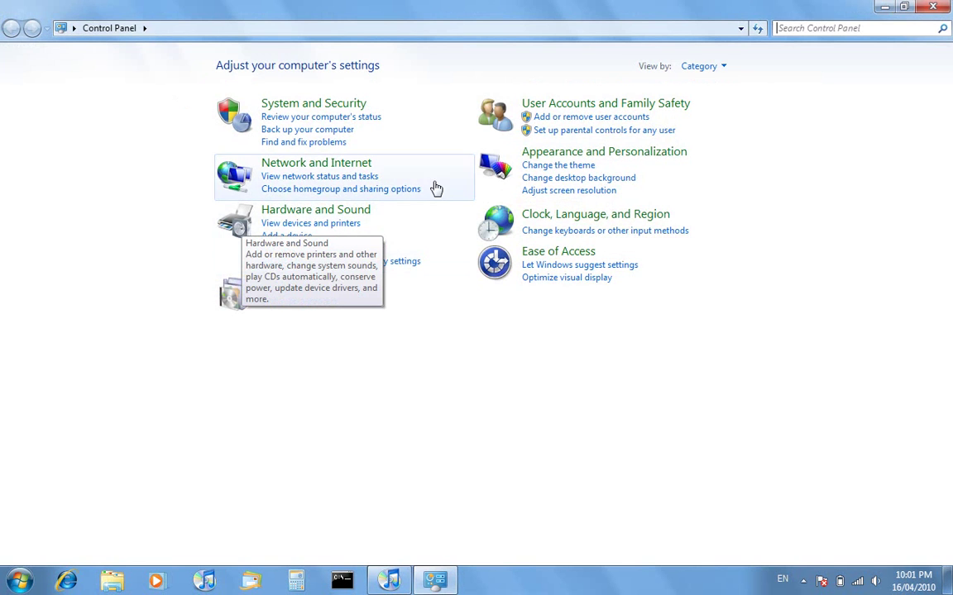
click(601, 154)
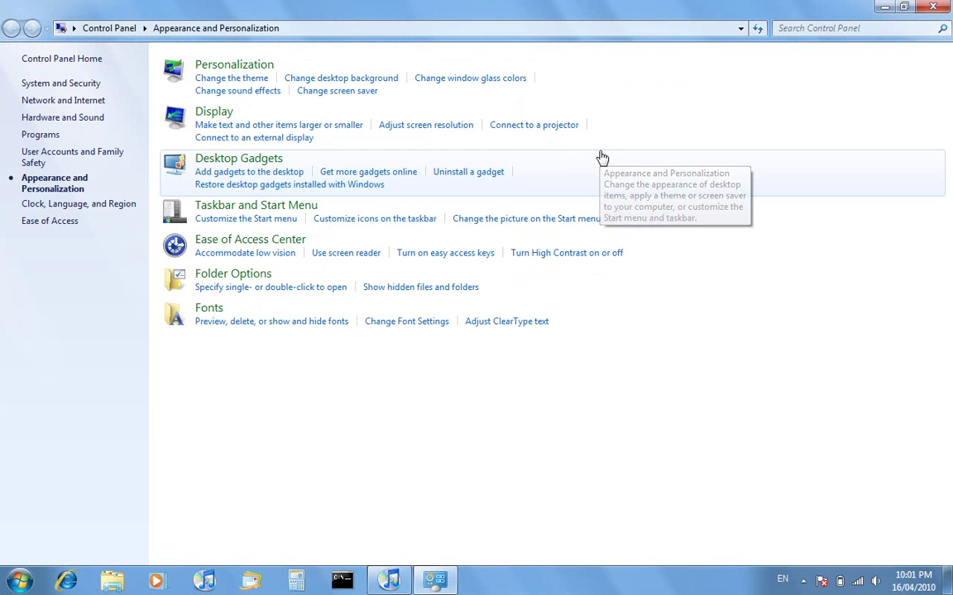
click(233, 277)
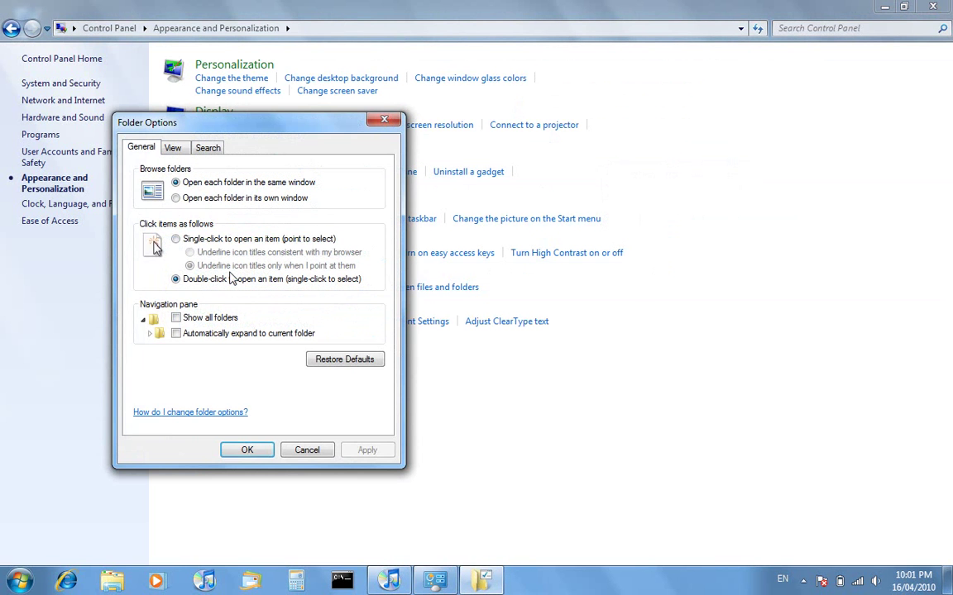
click(173, 149)
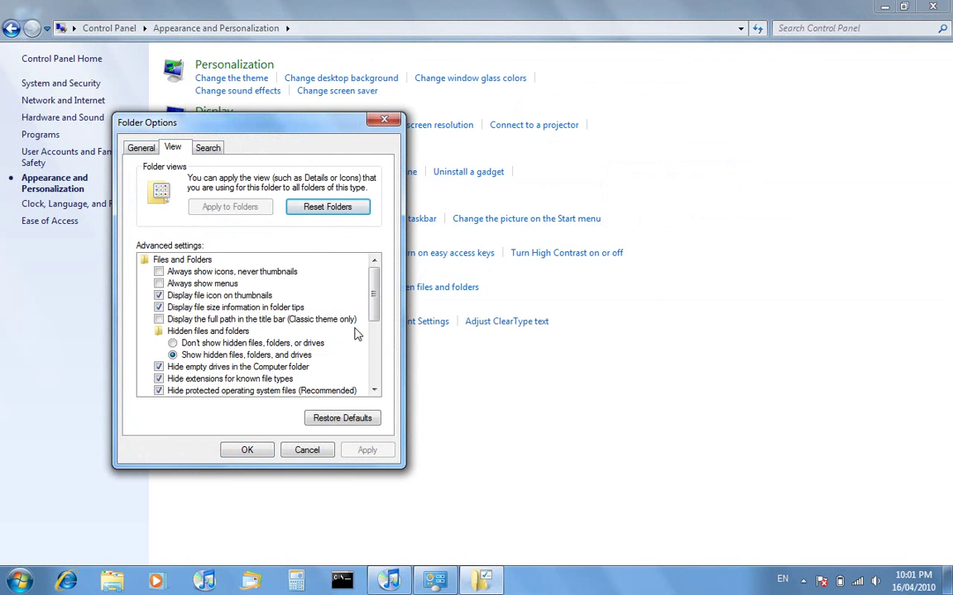
drag(374, 294, 374, 304)
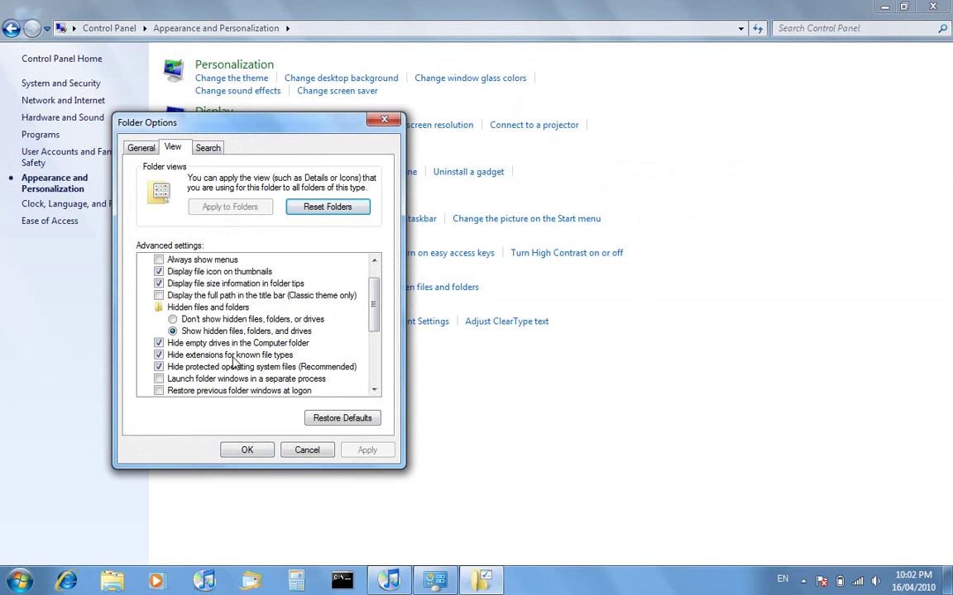
click(160, 355)
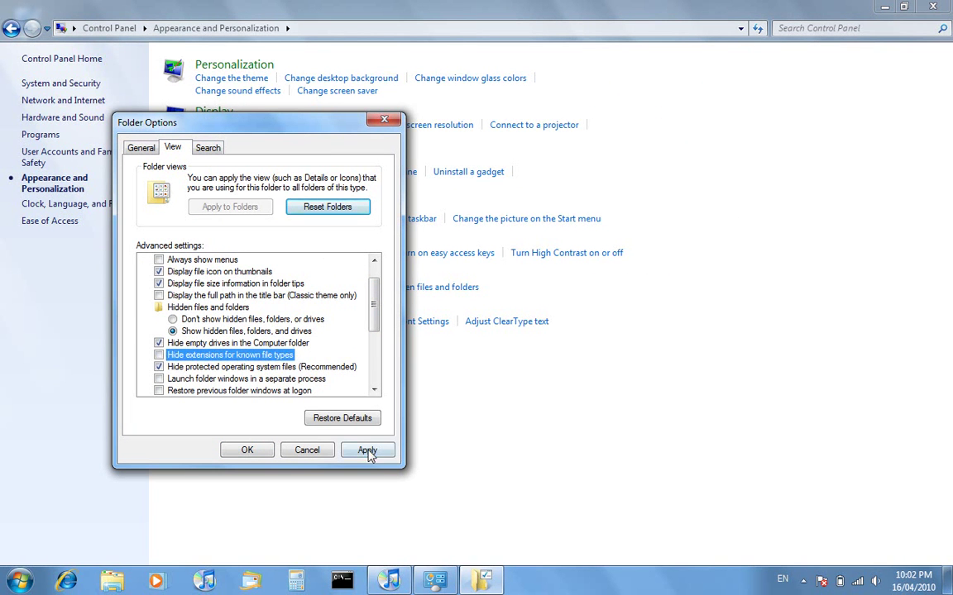
click(369, 451)
click(247, 452)
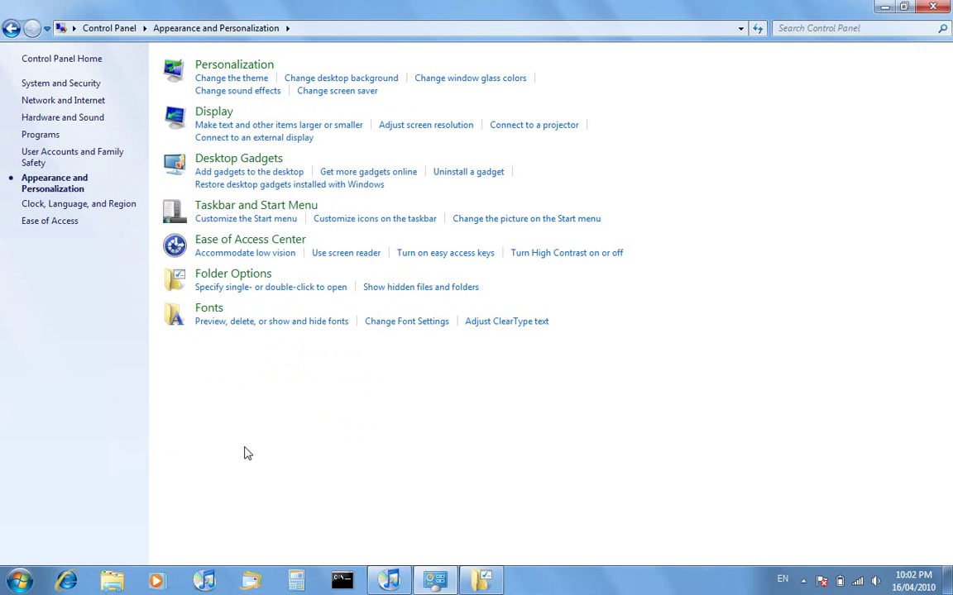
Step: Close Control Panel and rename 01 Paralyzer 1.m4a to 01 Paralyzer 1.m4r via Properties
click(933, 8)
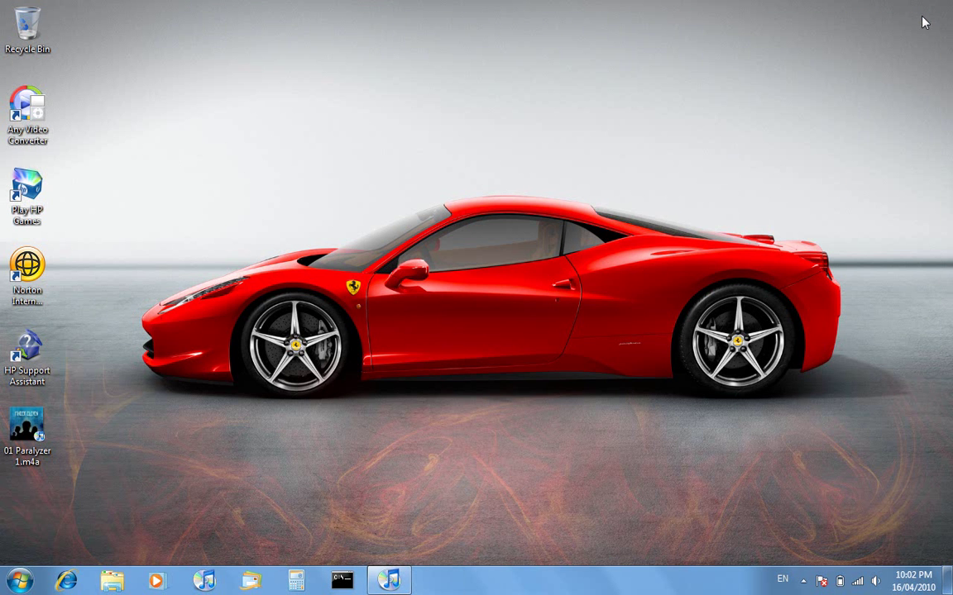
right_click(30, 447)
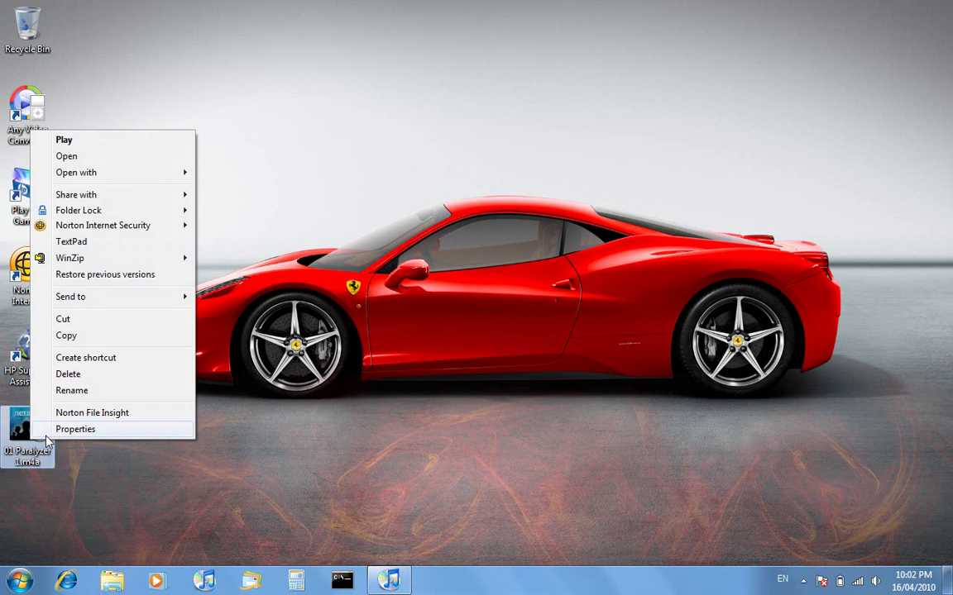
click(46, 429)
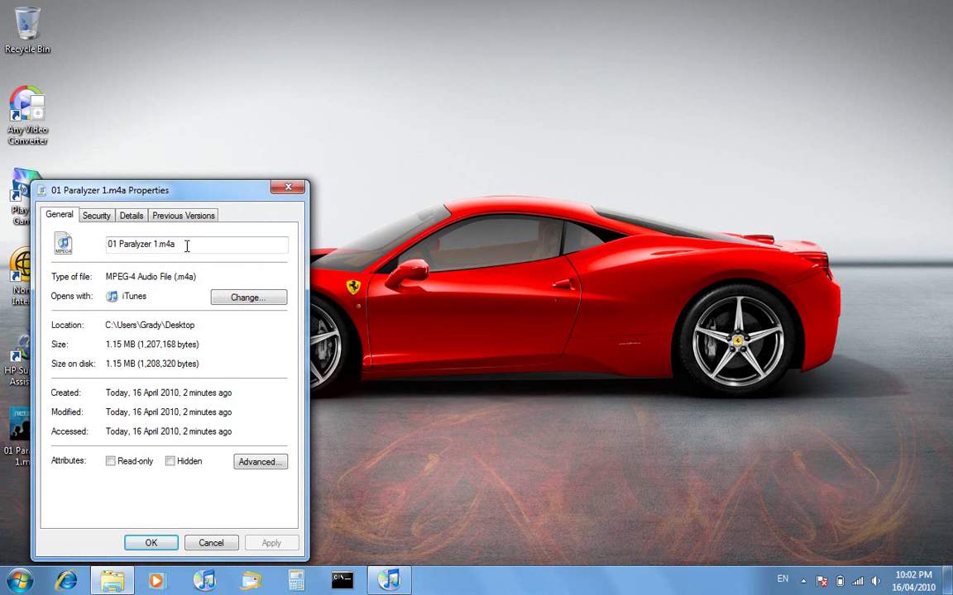
click(187, 246)
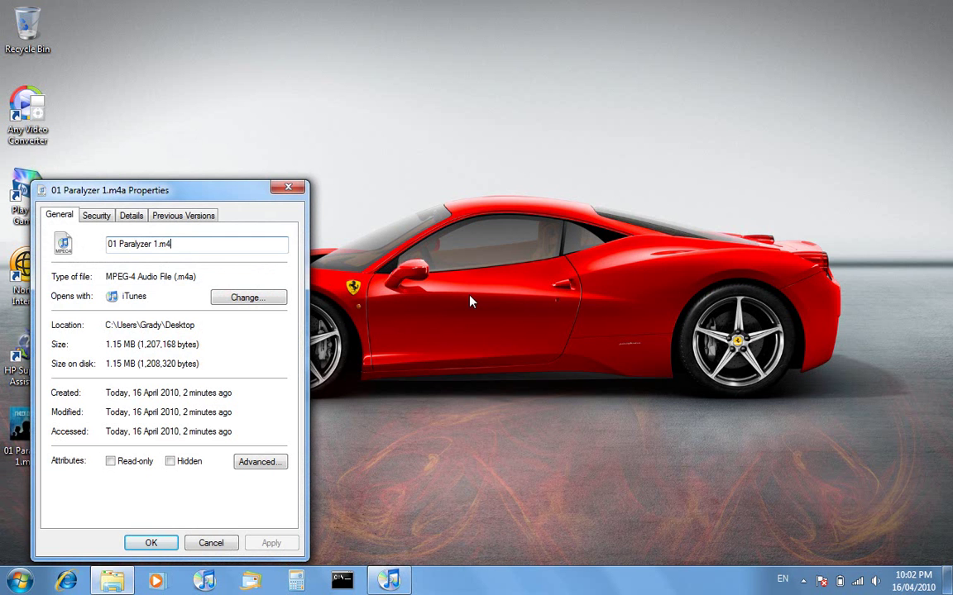
click(152, 543)
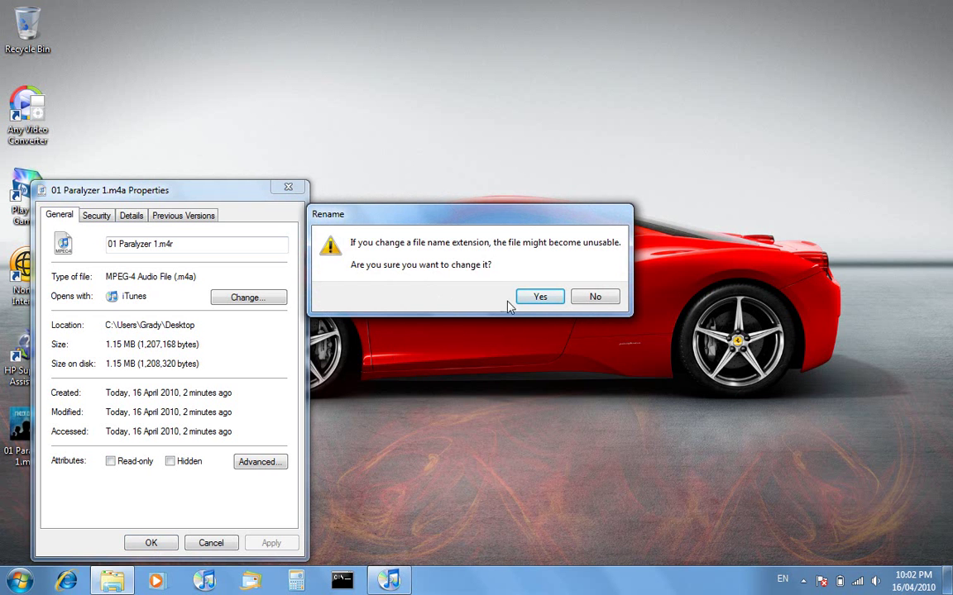
click(541, 297)
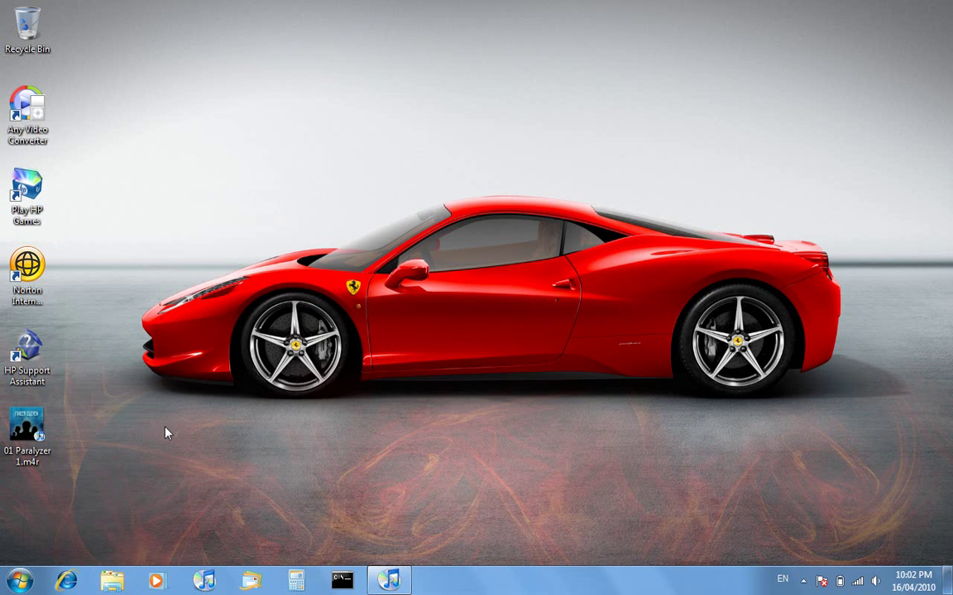
Step: Open 01 Paralyzer 1.m4r in iTunes, select it under Ringtones, and maximize the window
double_click(23, 427)
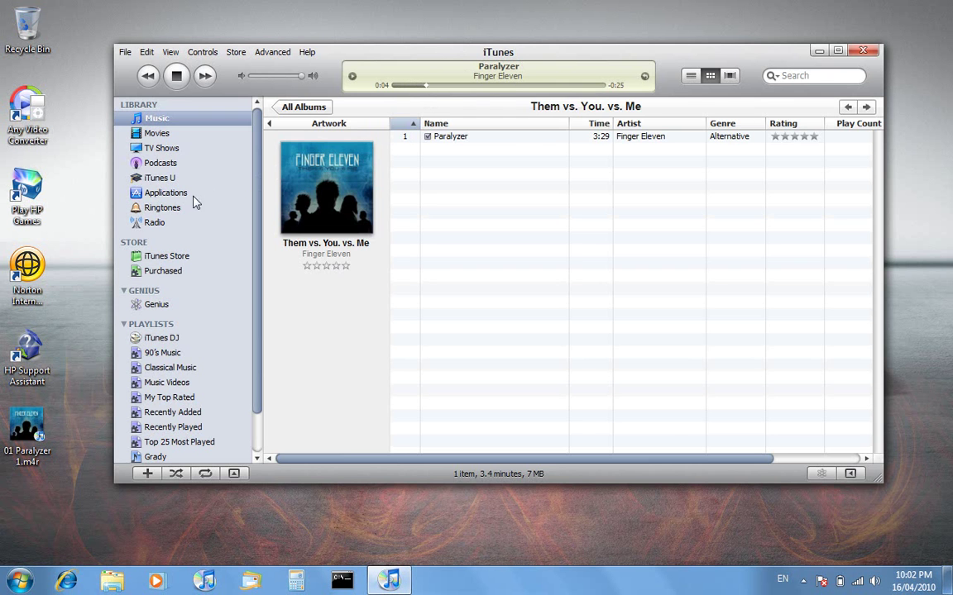
click(165, 207)
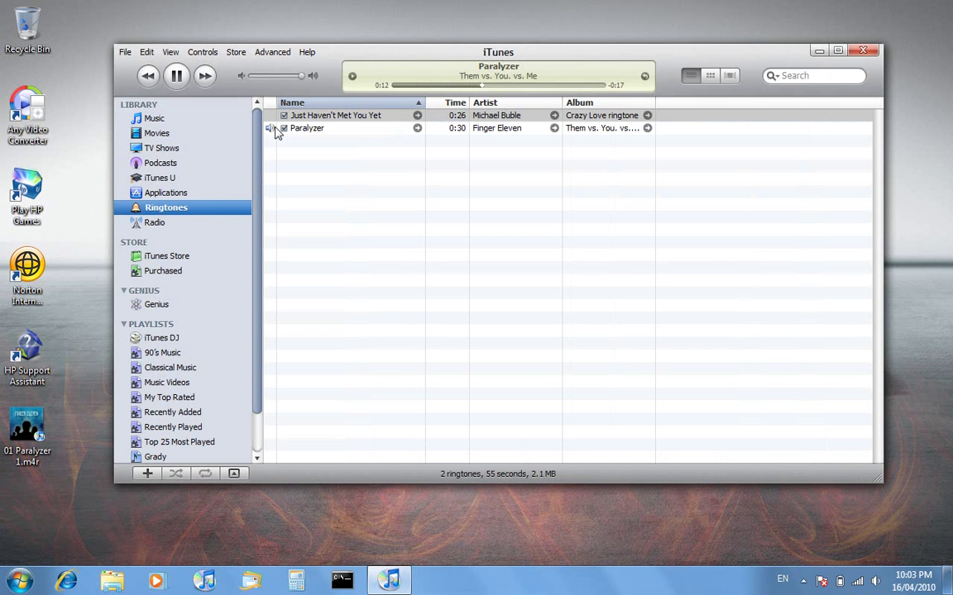
click(305, 131)
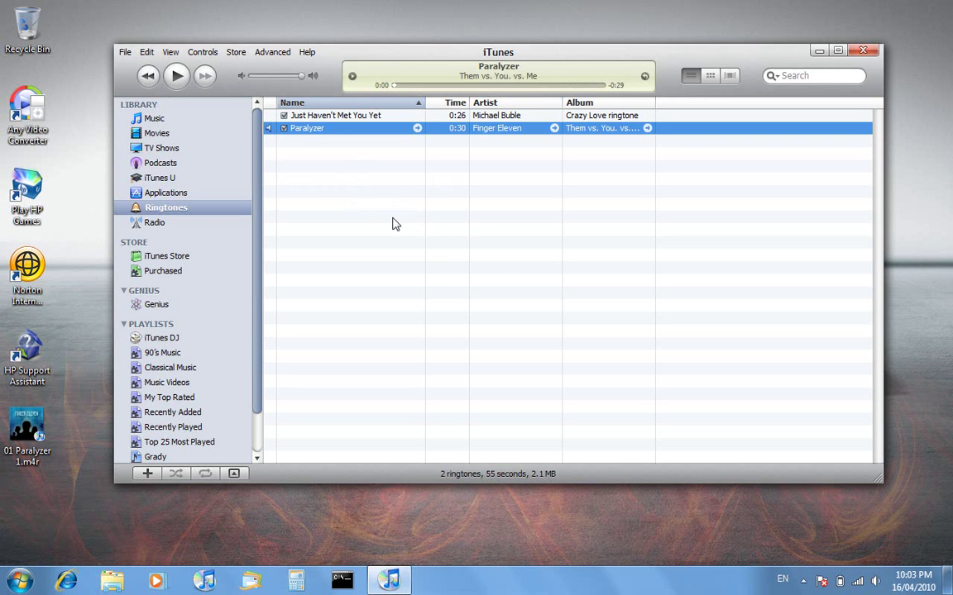
double_click(380, 54)
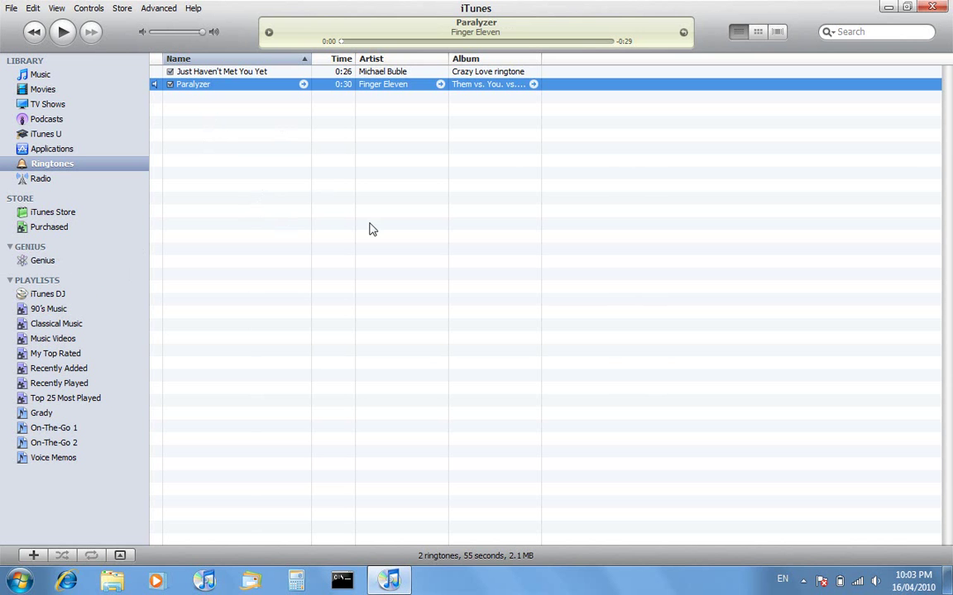
Step: Minimize iTunes so the desktop with 01 Paralyzer 1.m4r shows
click(887, 8)
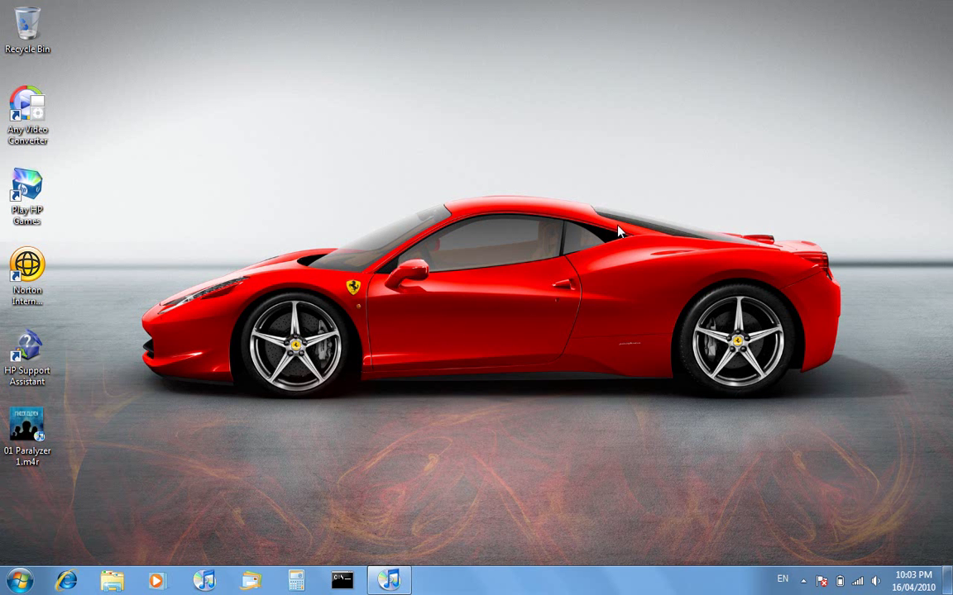